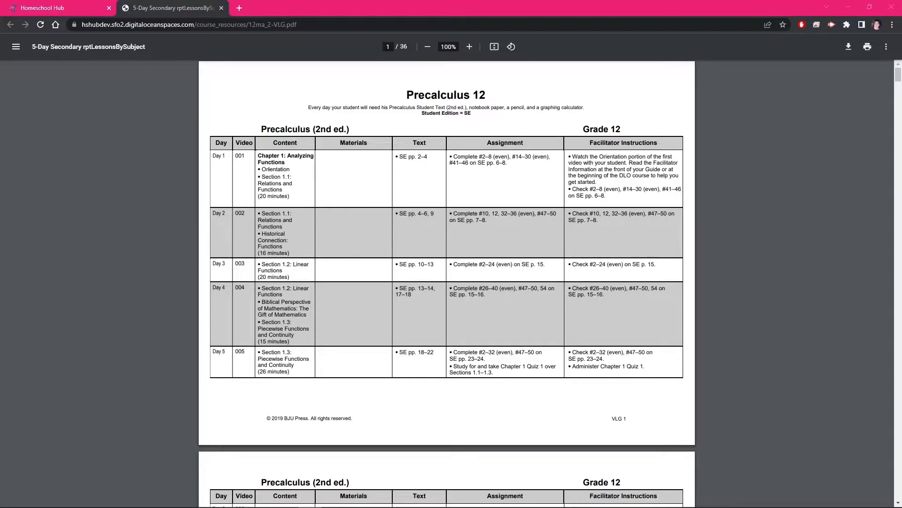
# Close the Precalculus PDF and look over the student dashboard's lessons, completed and upcoming work, and course progress
pyautogui.hotkey('ctrl', 'w')
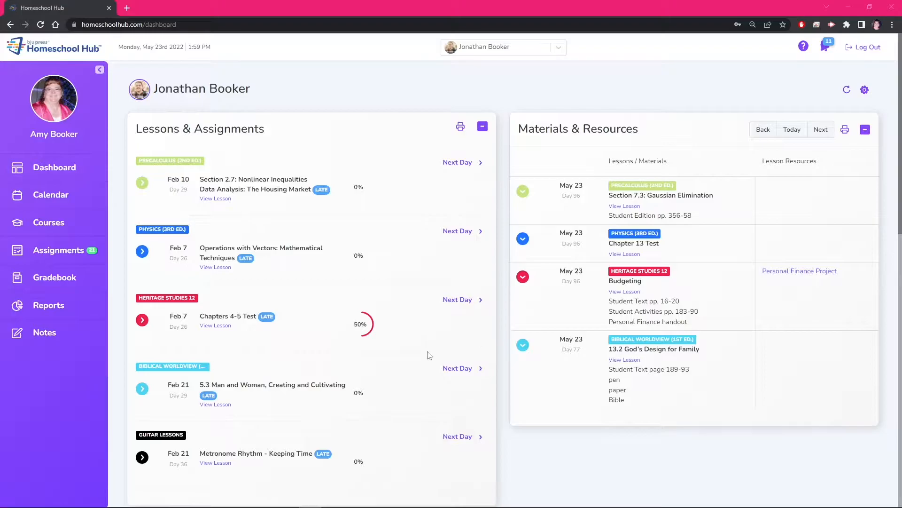
pyautogui.scroll(-9, 429, 356)
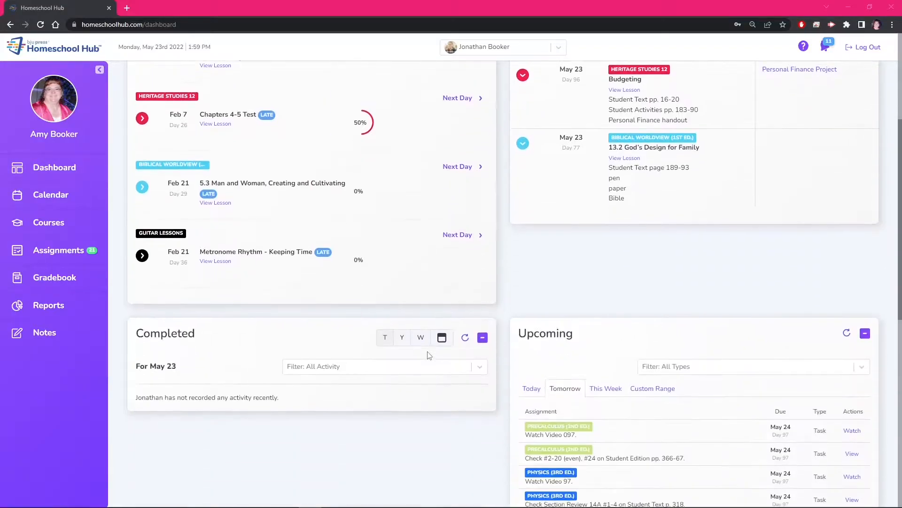
pyautogui.scroll(-5, 429, 356)
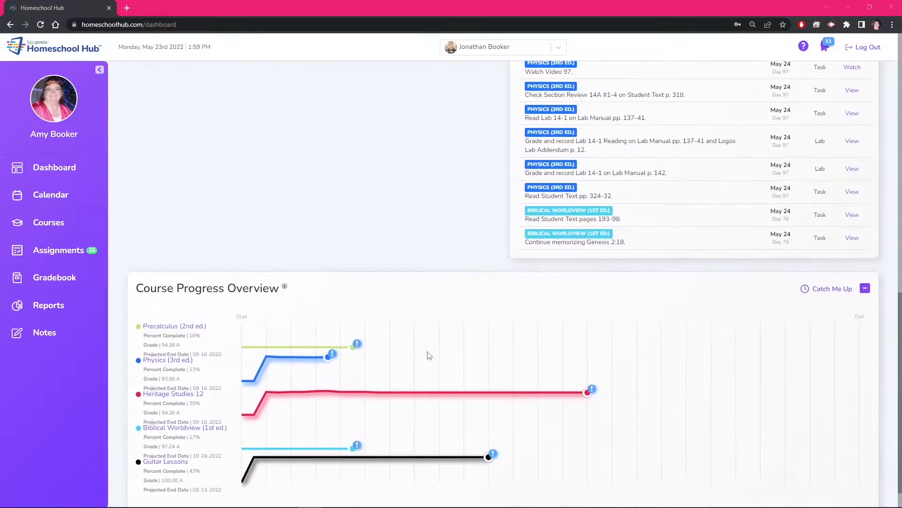
pyautogui.scroll(10, 429, 356)
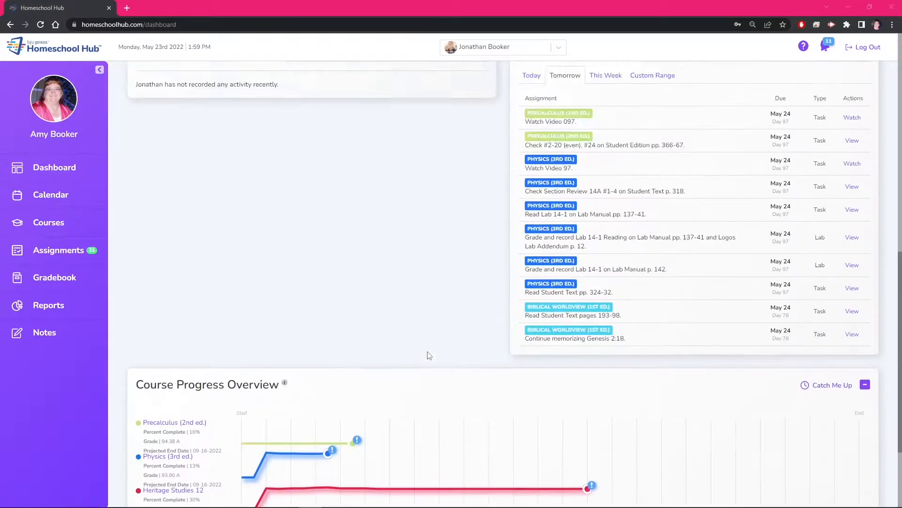
pyautogui.scroll(4, 429, 356)
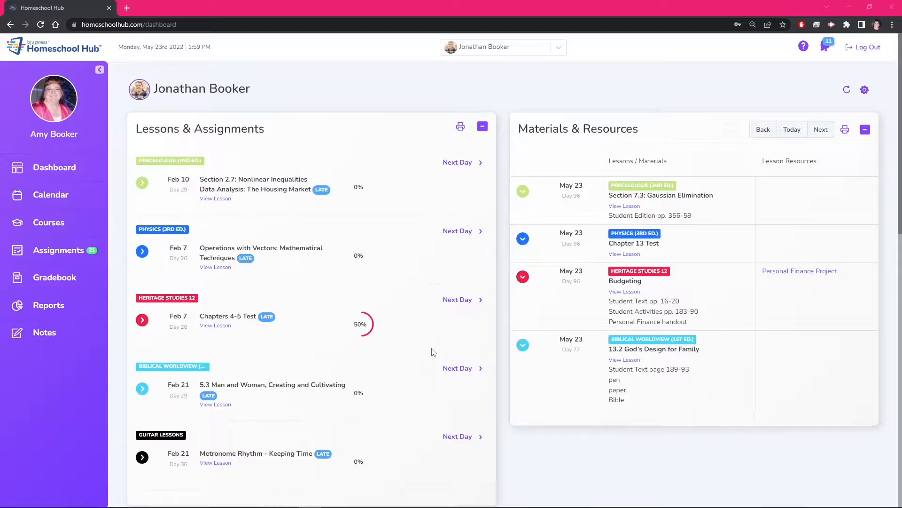
# Open the print settings for the Lessons & Assignments plan and switch Show Parent Instructions off and back on
pyautogui.click(460, 128)
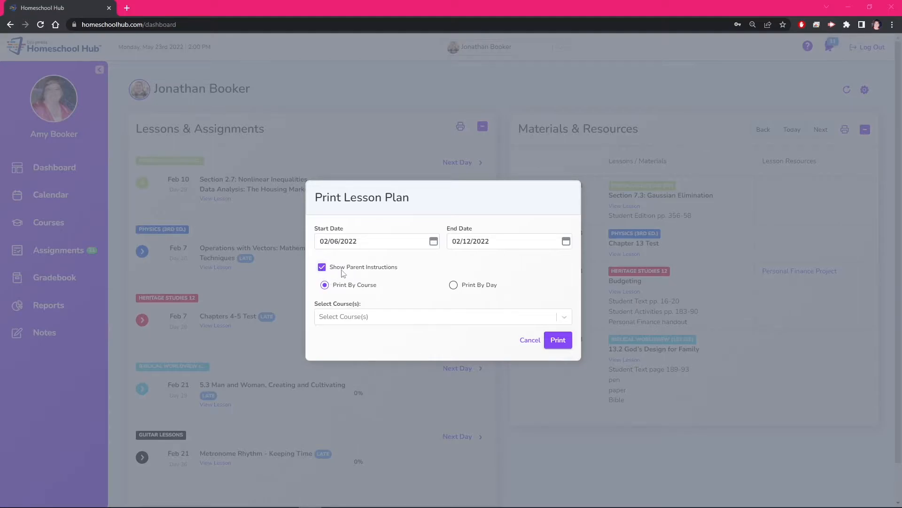
pyautogui.click(323, 270)
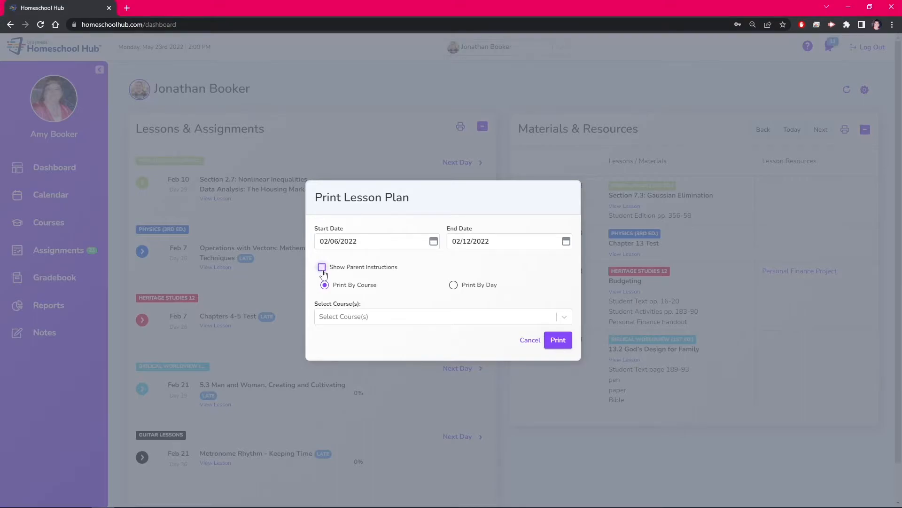
pyautogui.click(323, 270)
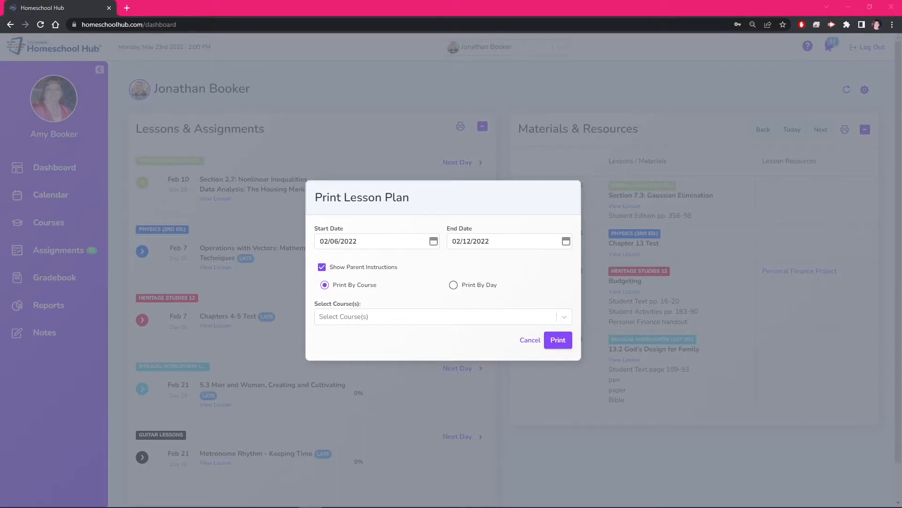
# Add Precalculus, Biblical Worldview, Guitar Lessons, Heritage Studies 12 and Physics to the lesson plan, preview the printout by course, and close the preview
pyautogui.click(504, 320)
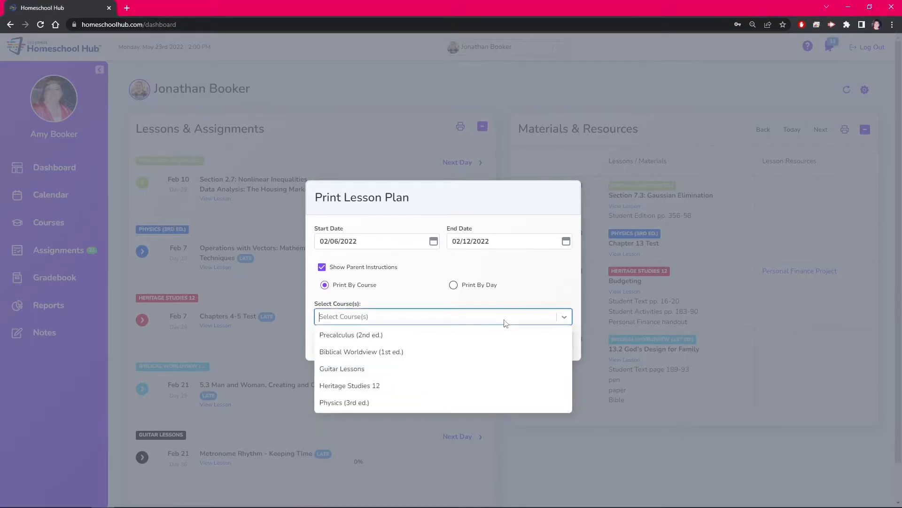
pyautogui.click(361, 335)
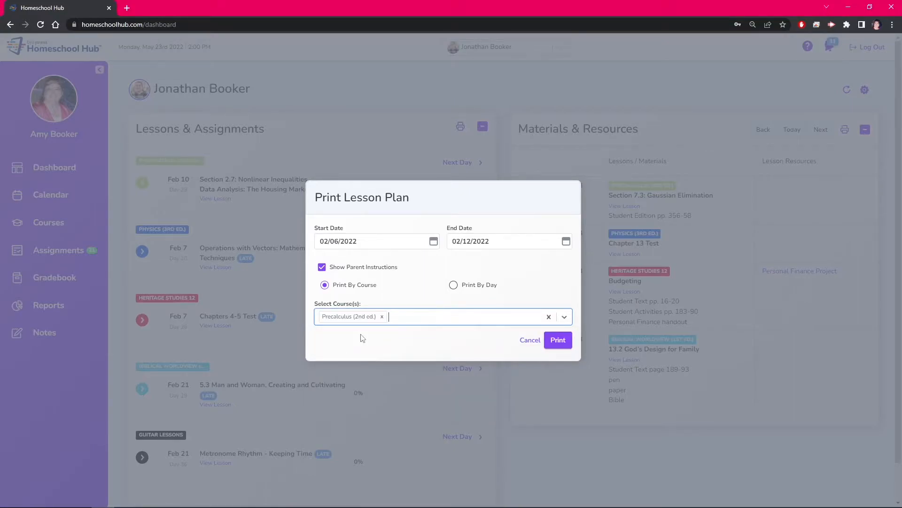
pyautogui.click(432, 317)
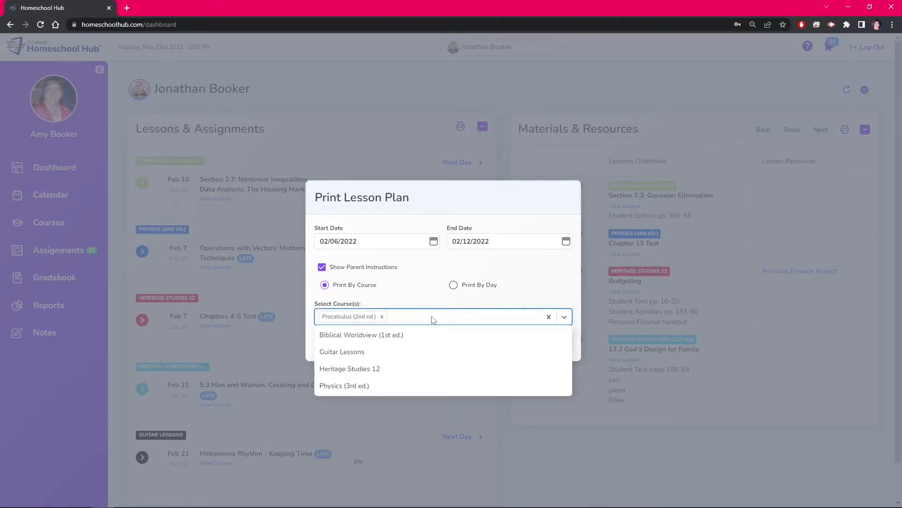
pyautogui.click(408, 335)
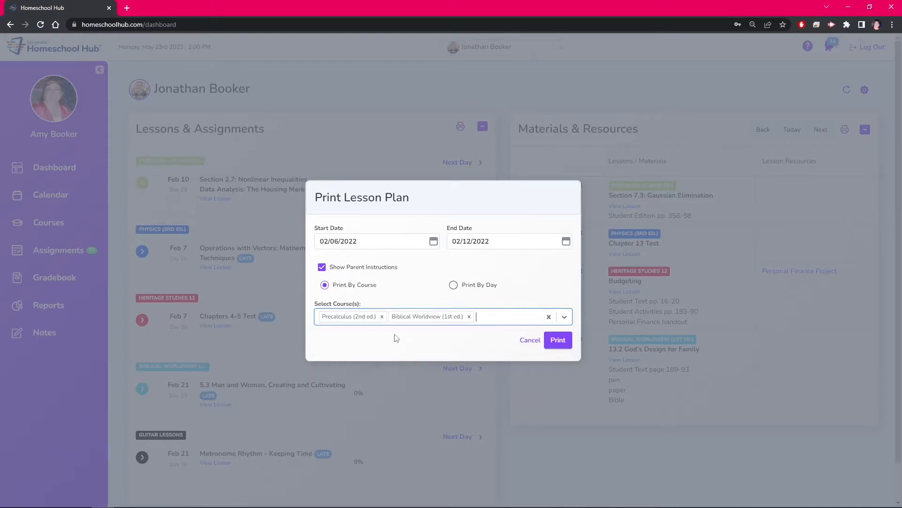
pyautogui.click(494, 319)
pyautogui.click(354, 336)
pyautogui.click(537, 318)
pyautogui.click(370, 335)
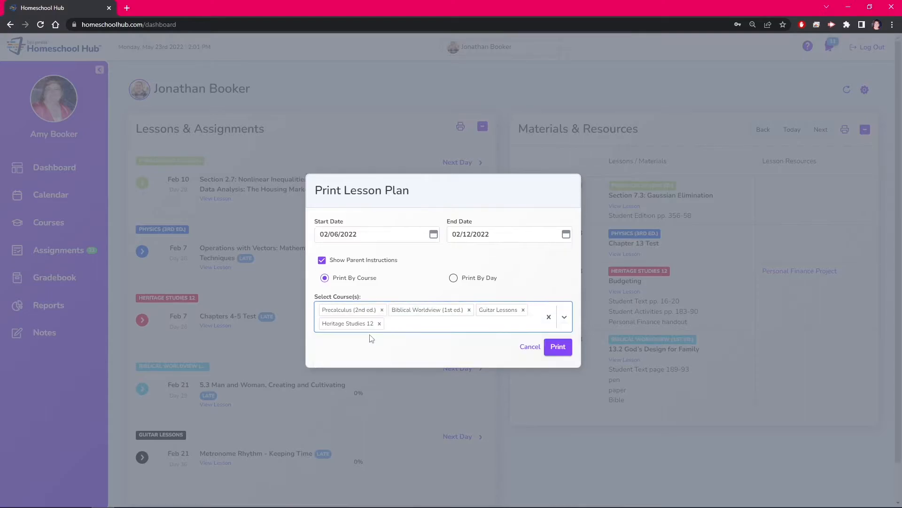
pyautogui.click(433, 327)
pyautogui.click(365, 341)
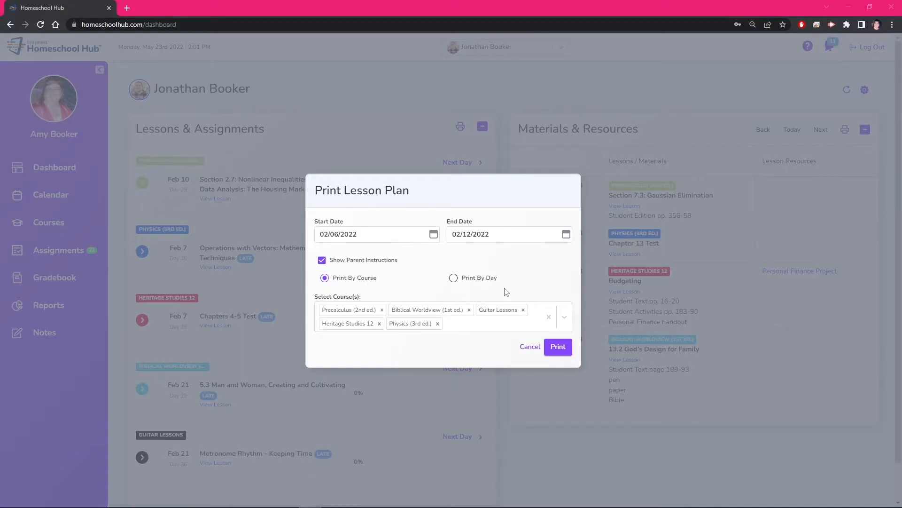
pyautogui.click(558, 348)
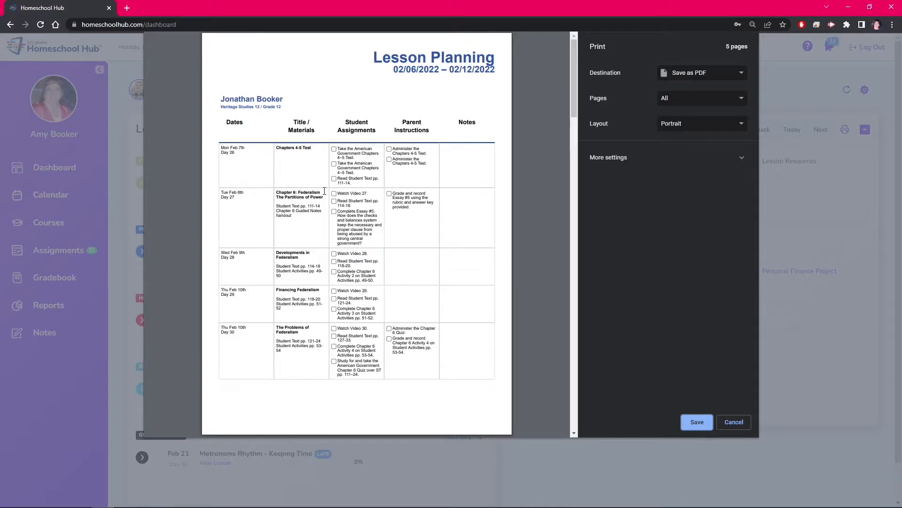
pyautogui.press('Escape')
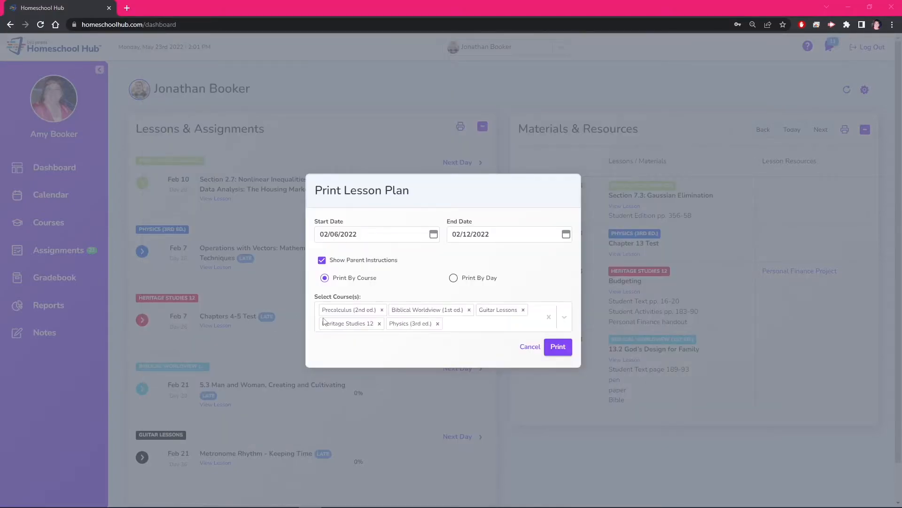
# Switch the lesson plan to Print By Day, preview the printout, and close the preview
pyautogui.click(454, 279)
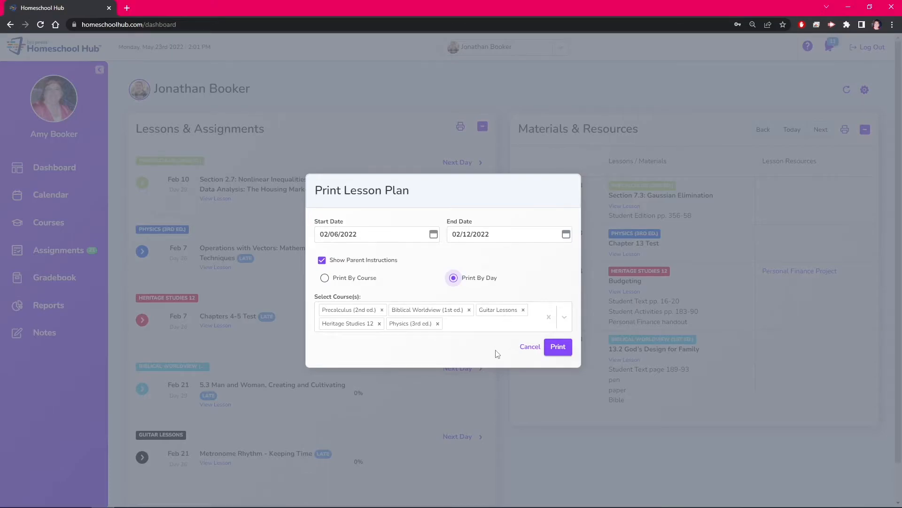
pyautogui.click(557, 347)
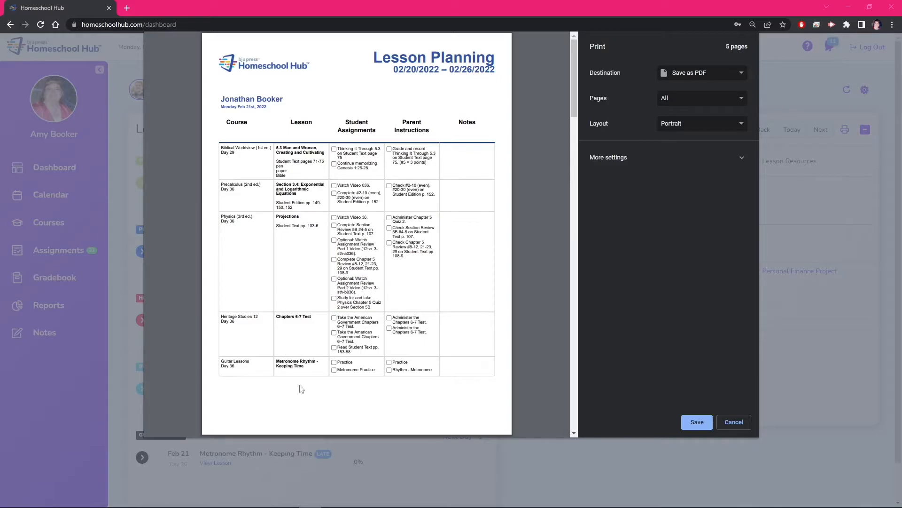
pyautogui.press('Escape')
pyautogui.click(328, 289)
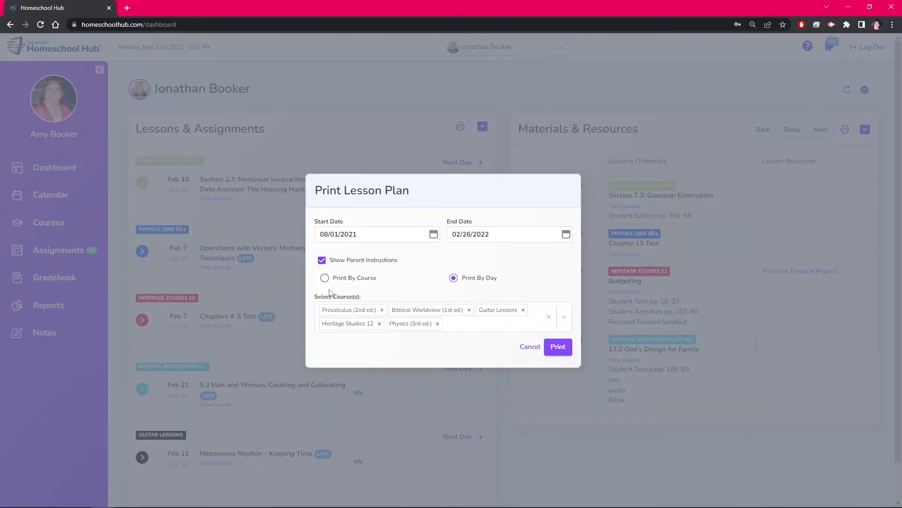
# Set the lesson plan's end date to 05/31/2022 and the print destination to Save as PDF
pyautogui.click(566, 234)
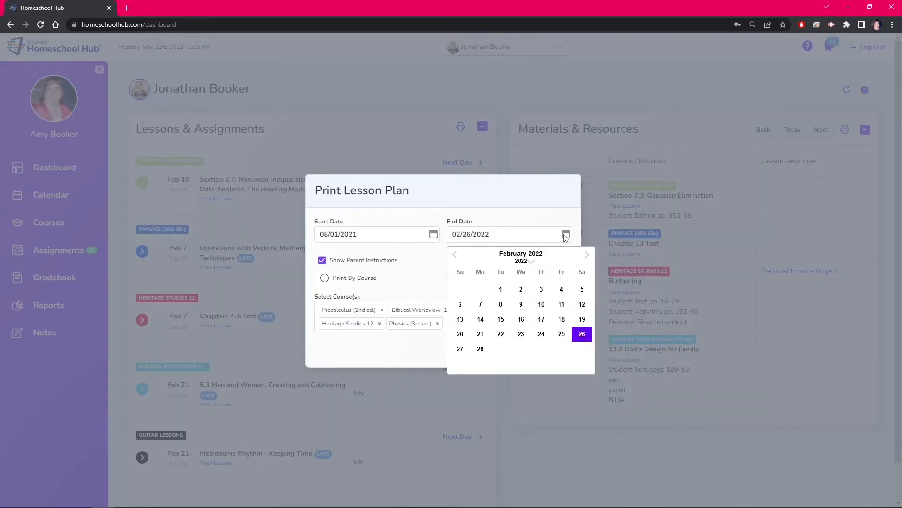
pyautogui.click(587, 254)
pyautogui.click(587, 255)
pyautogui.click(587, 255)
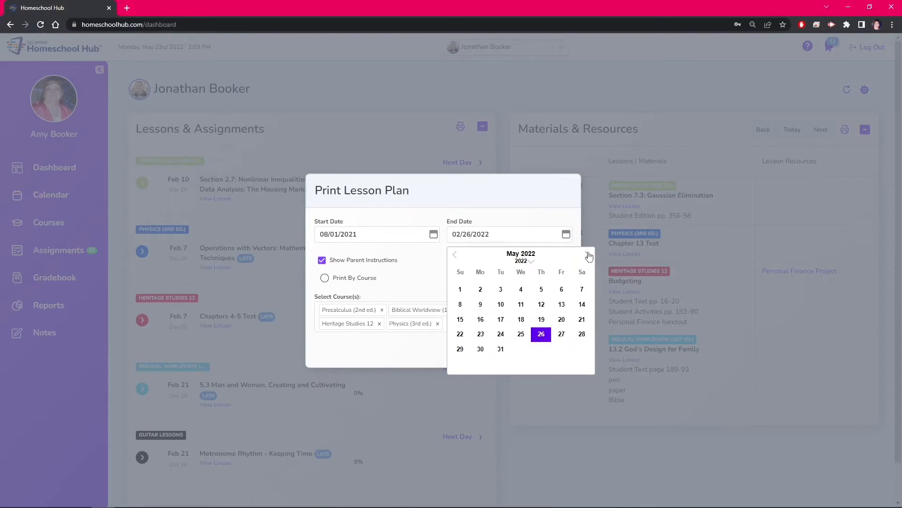
pyautogui.click(501, 349)
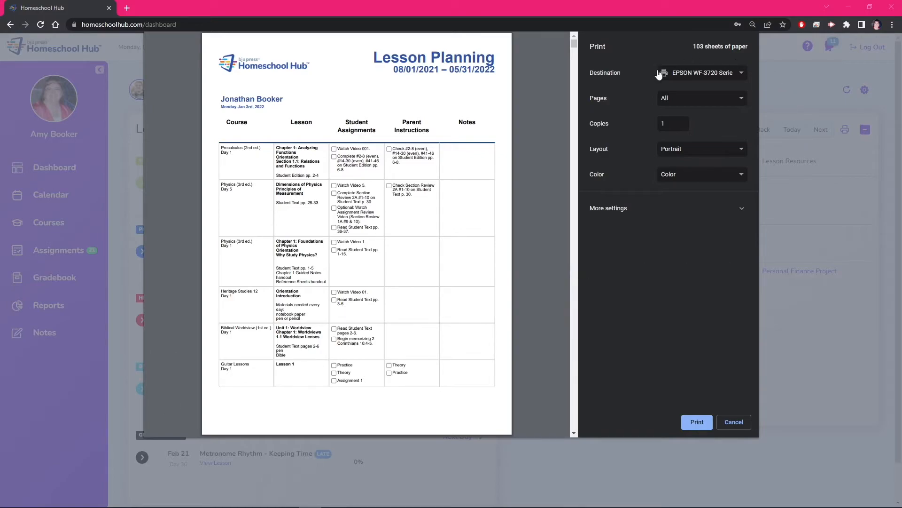
pyautogui.click(689, 74)
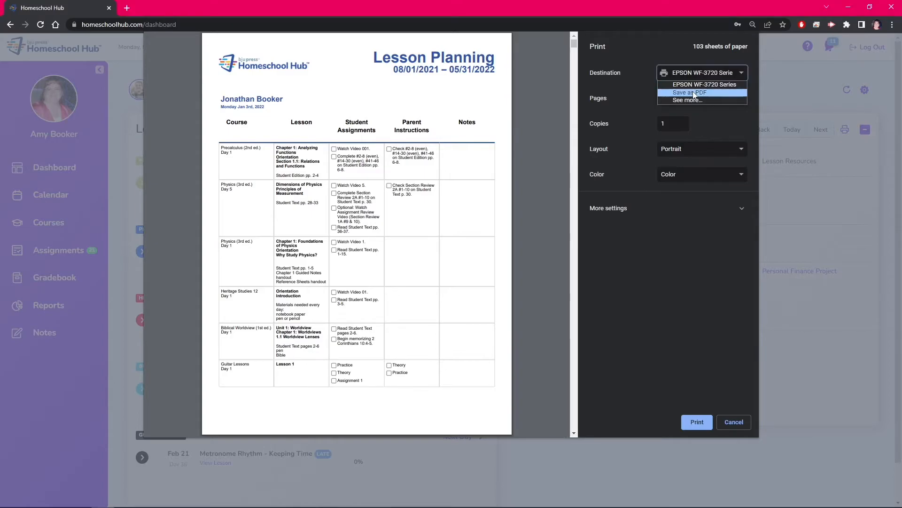
pyautogui.click(694, 94)
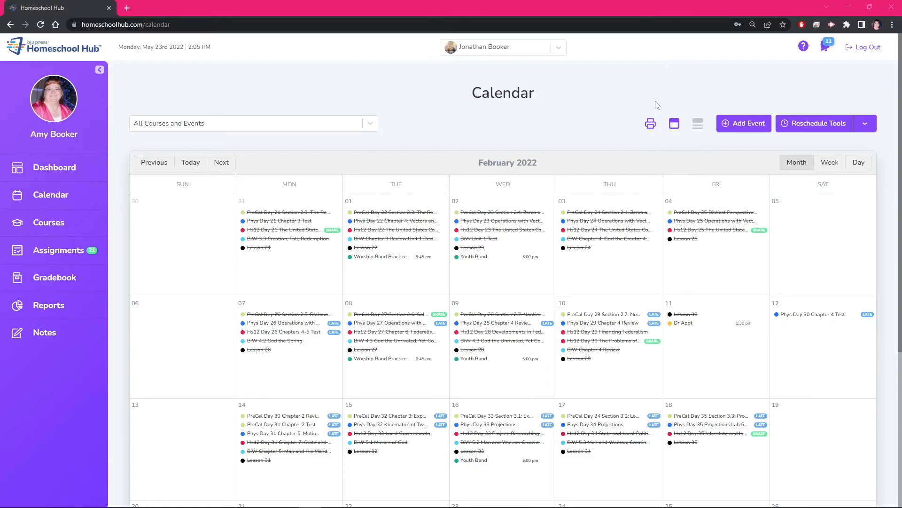
# Preview the February 2022 month calendar for printing, close the preview, and request a printout of the Feb 21 day view
pyautogui.click(651, 125)
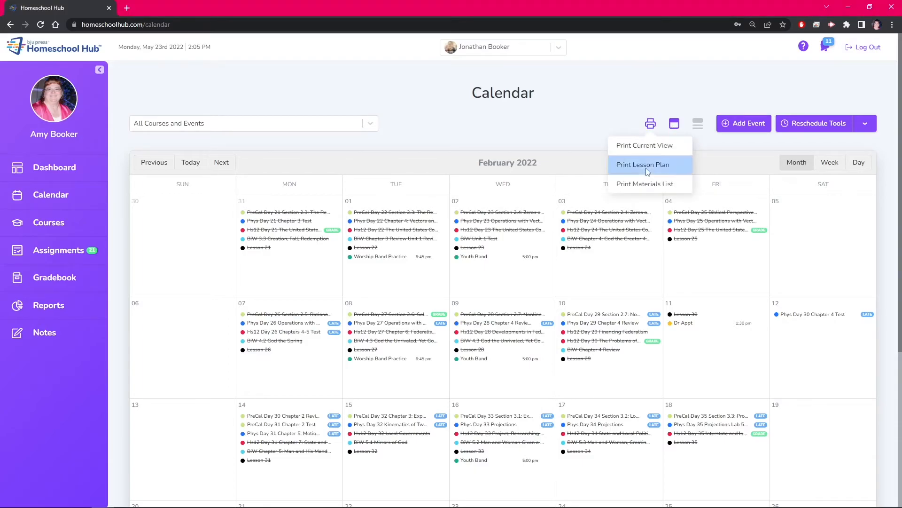
pyautogui.click(643, 165)
pyautogui.click(558, 347)
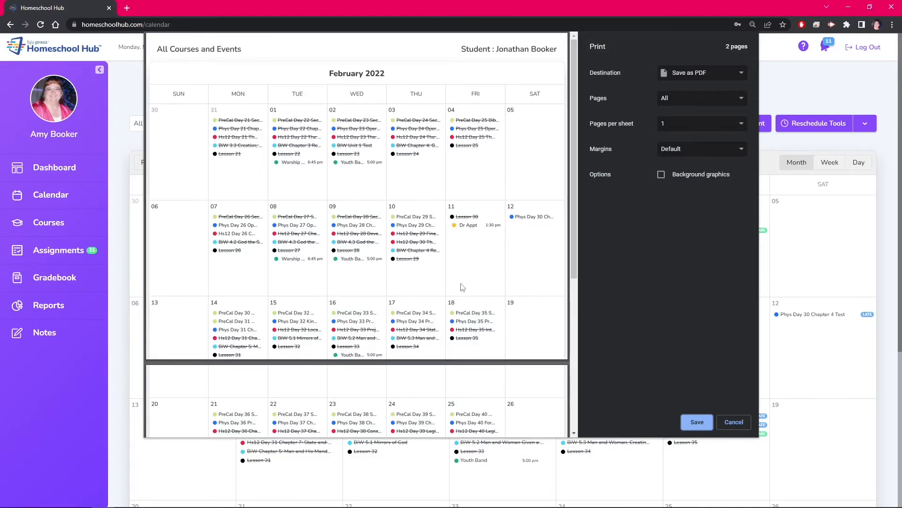
pyautogui.press('Escape')
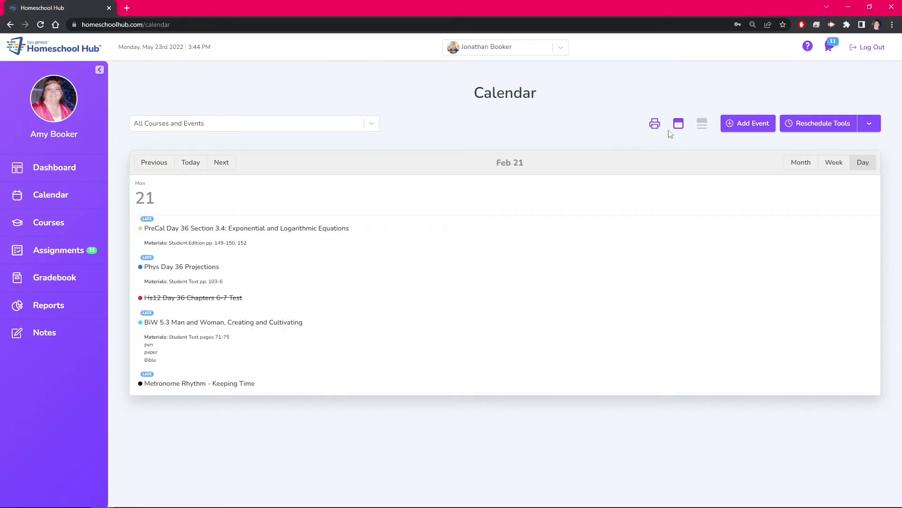
pyautogui.click(656, 126)
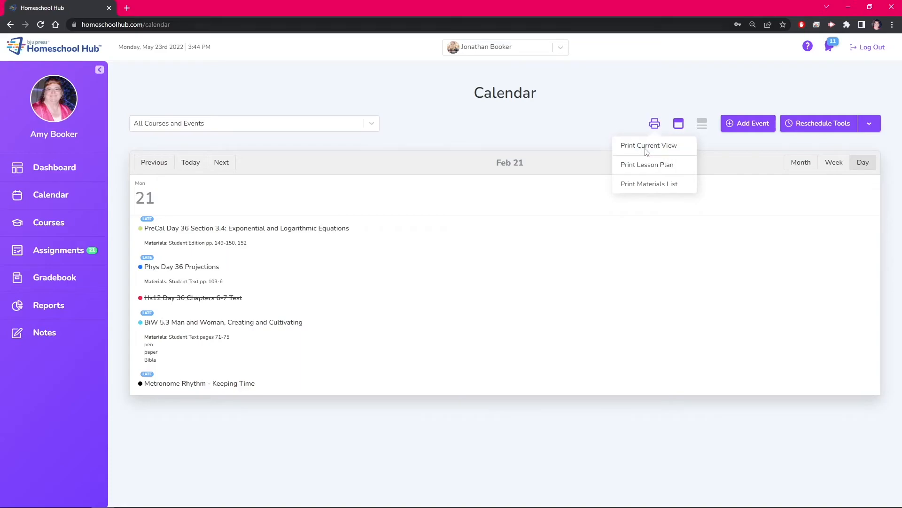
pyautogui.click(649, 147)
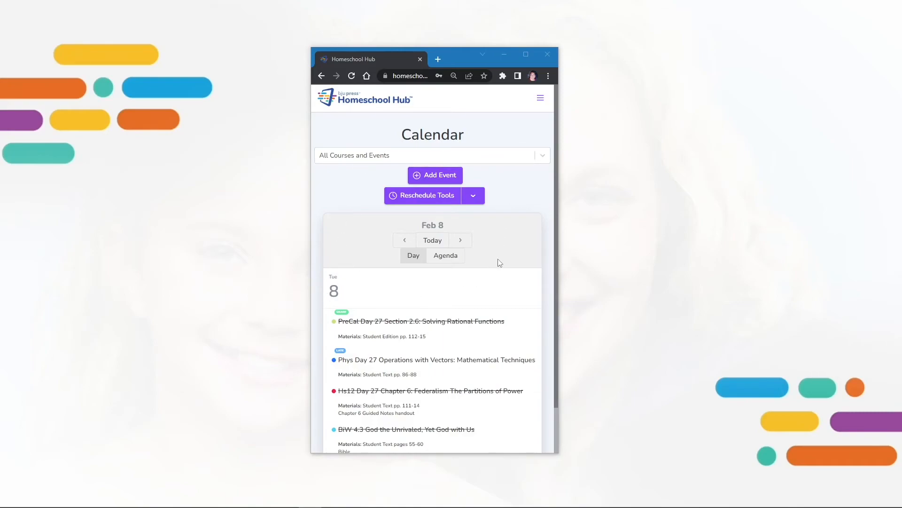
# Go from the Calendar to the Dashboard in the mobile-sized window
pyautogui.click(541, 98)
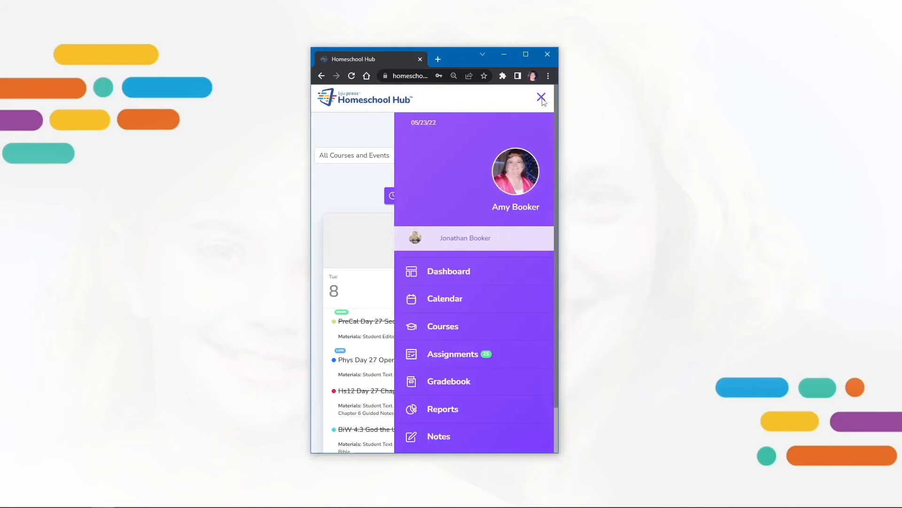
pyautogui.click(392, 270)
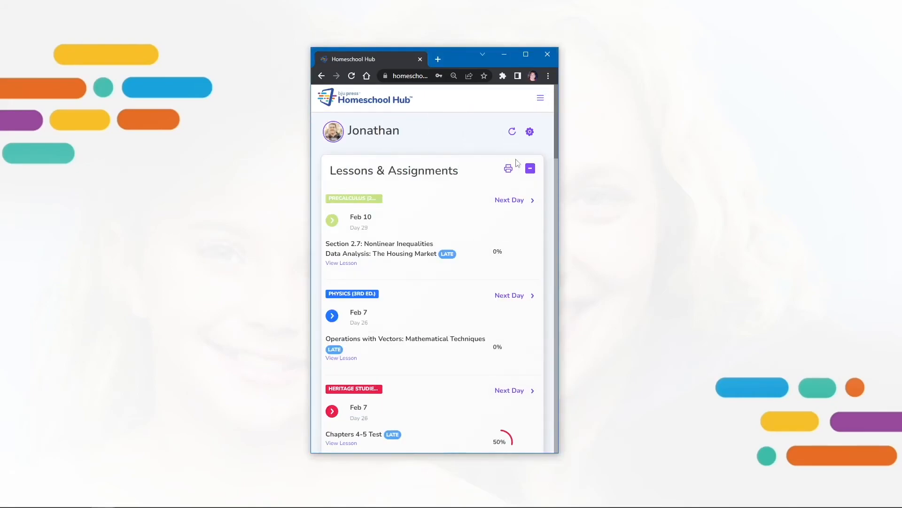